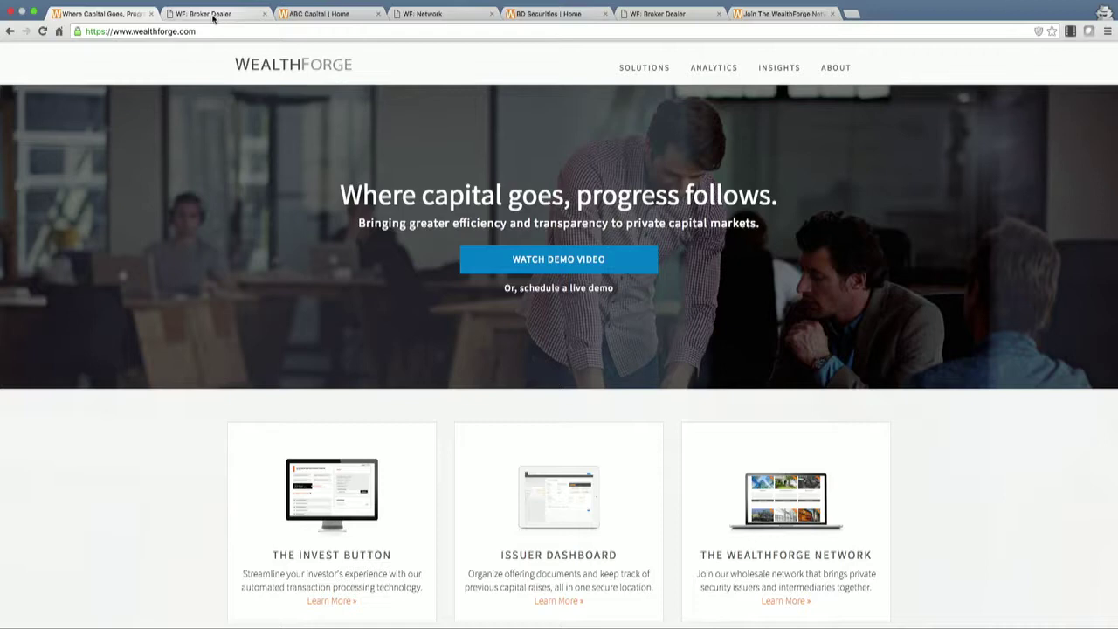
Start a new ABC Capital offering on the broker-dealer platform, signing in with saved credentials.
left_click(213, 16)
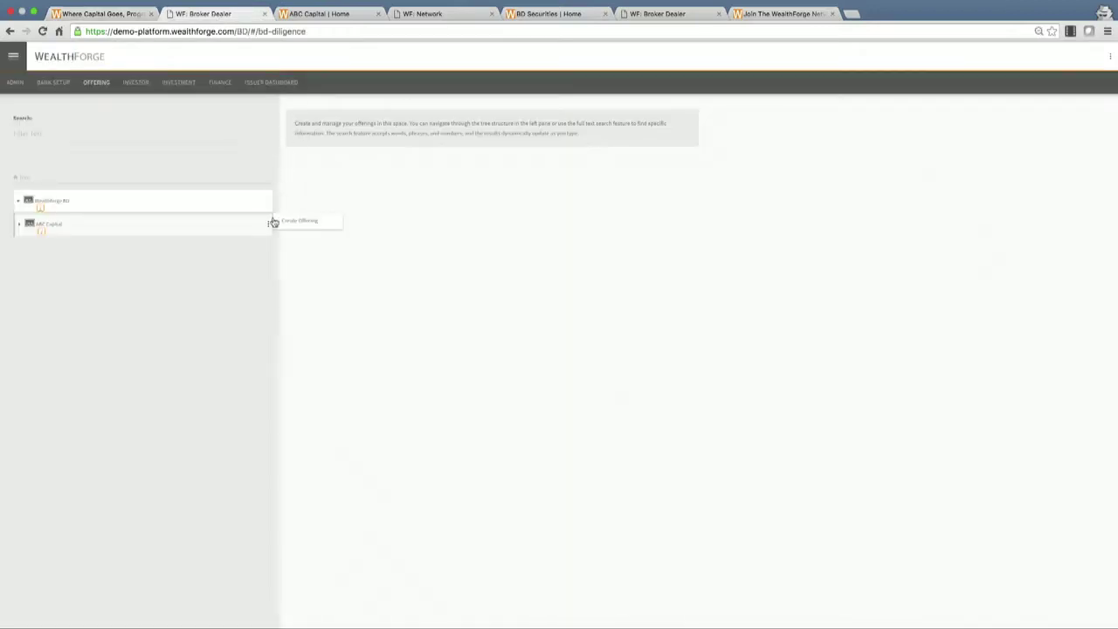
left_click(300, 224)
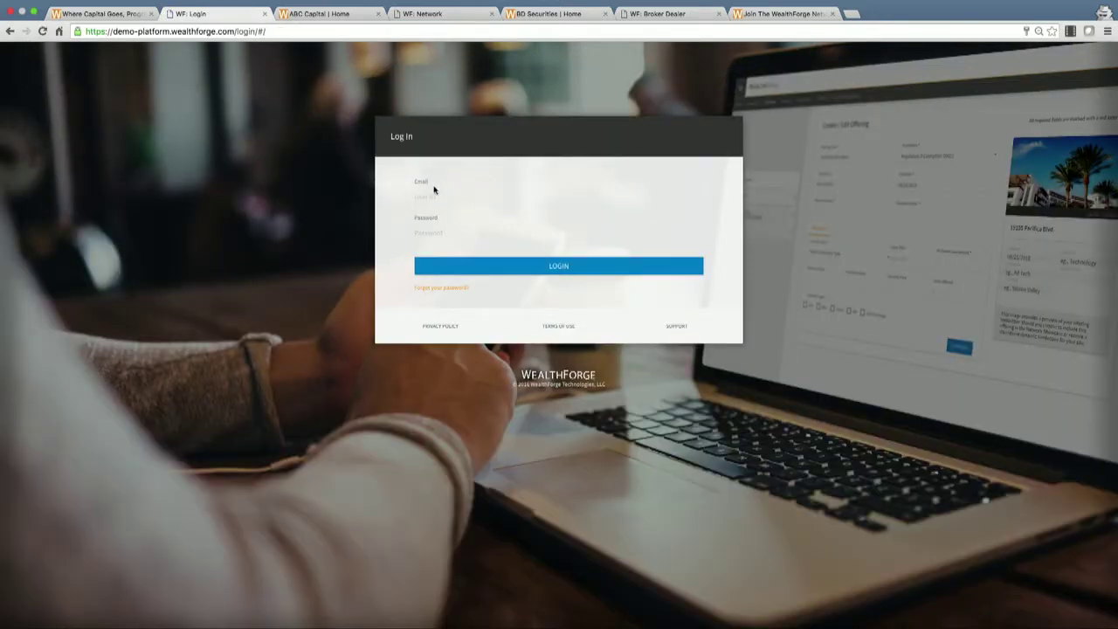
left_click(435, 196)
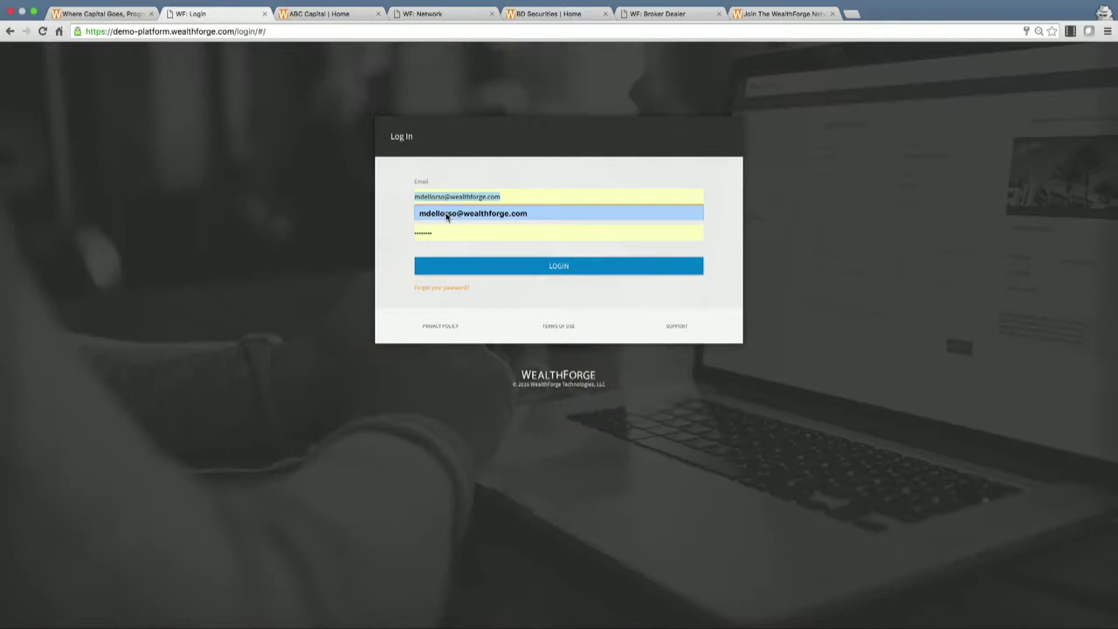
left_click(437, 212)
left_click(499, 269)
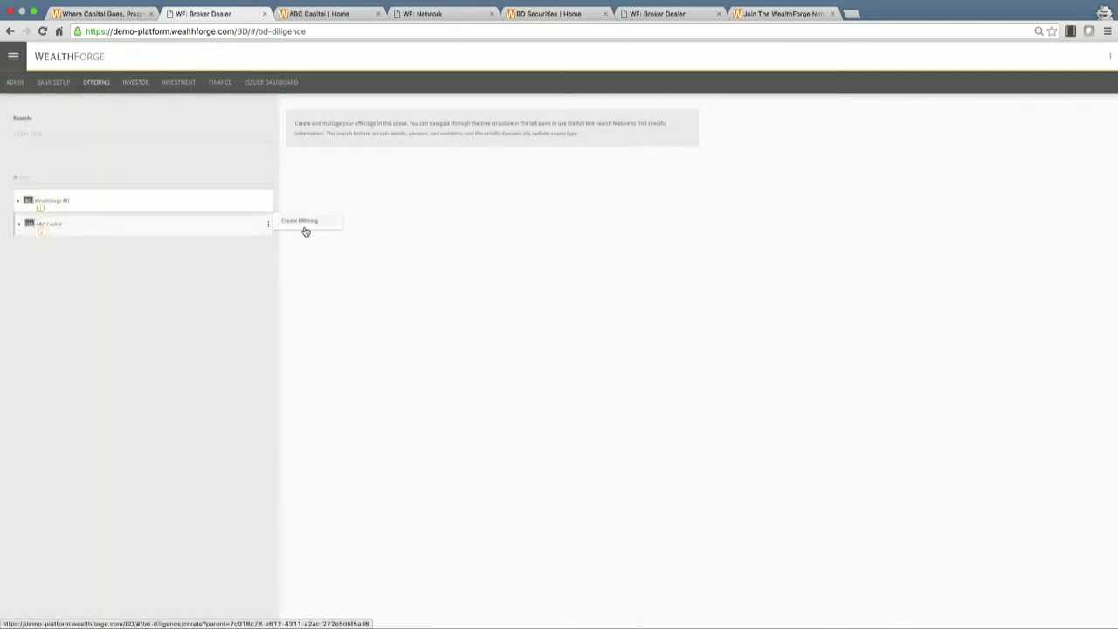
left_click(304, 227)
left_click(336, 167)
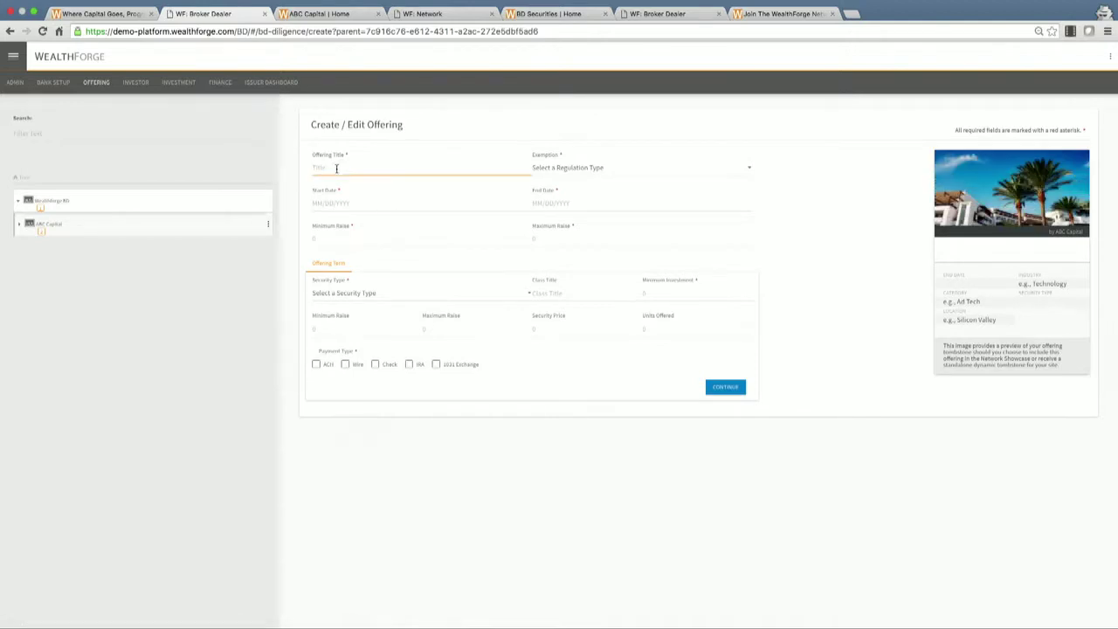
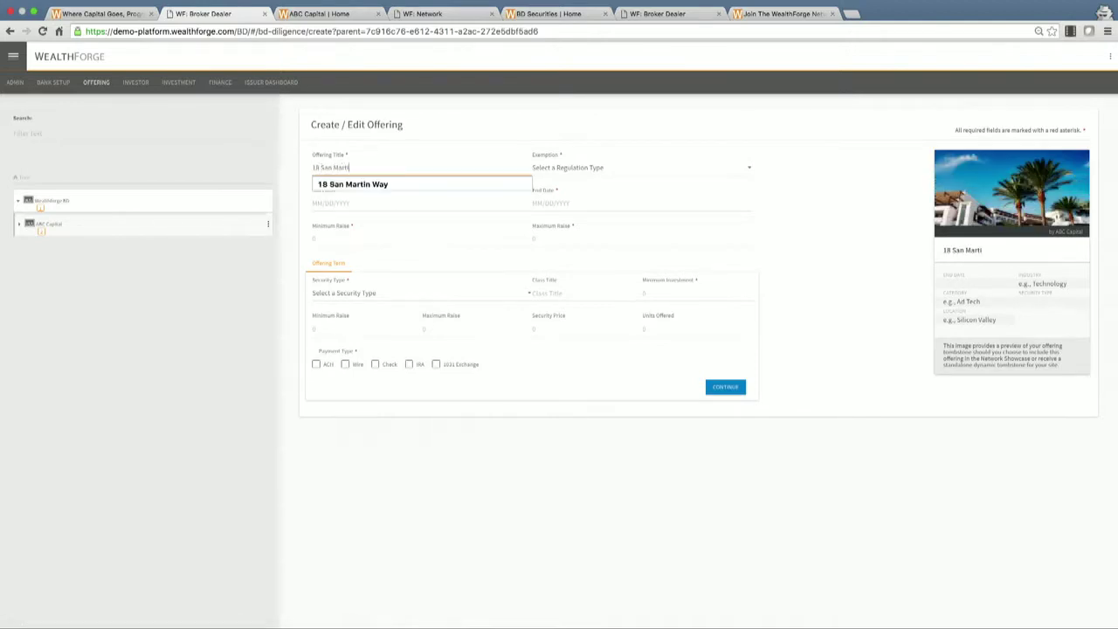
key("Escape")
key("Down")
key("Down")
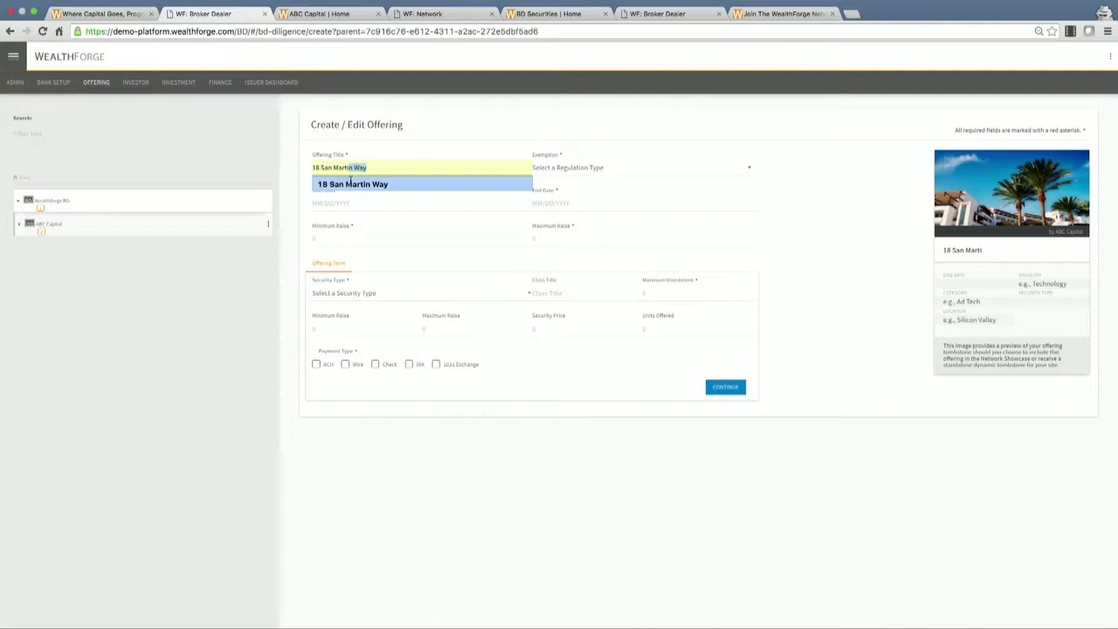
key("Return")
left_click(587, 170)
left_click(567, 185)
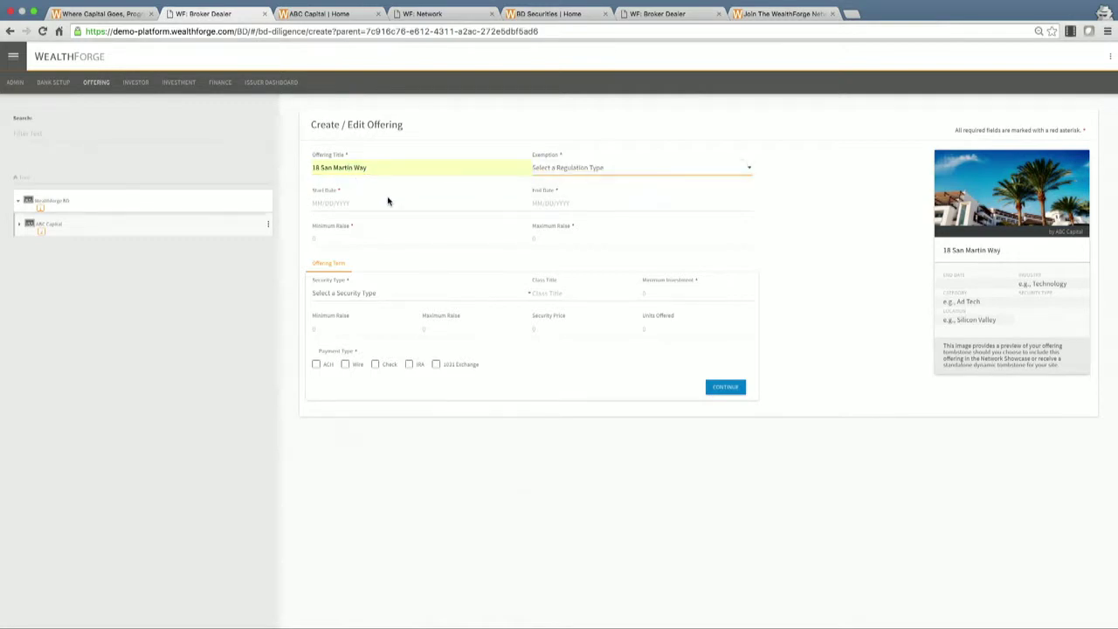
Set the offering to run from 05/01/2016 to 06/30/2016.
left_click(365, 201)
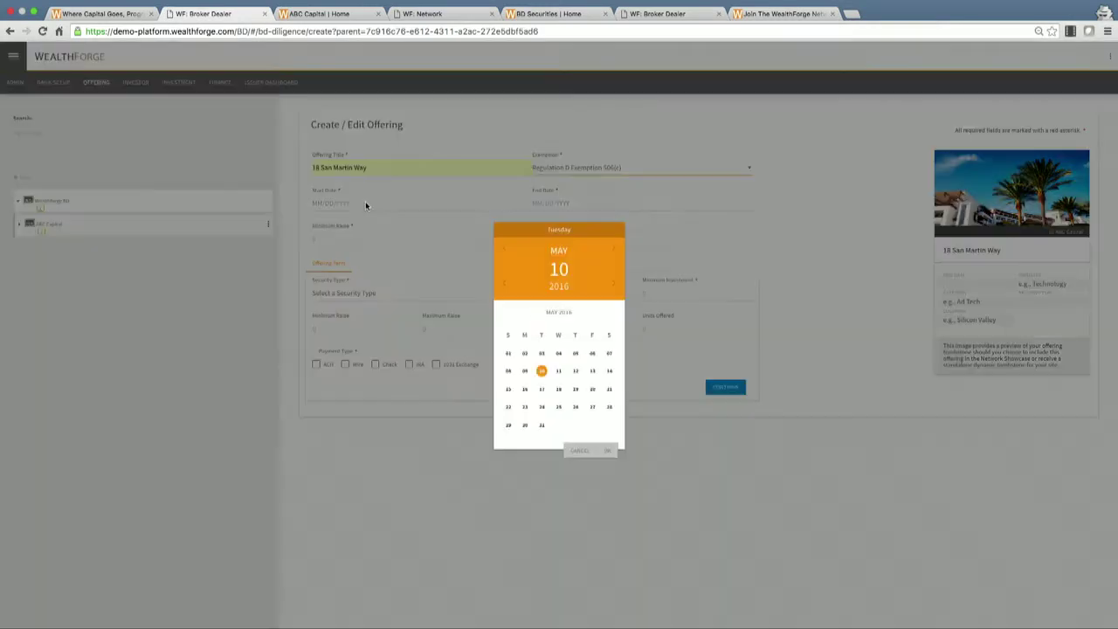
left_click(507, 354)
left_click(606, 452)
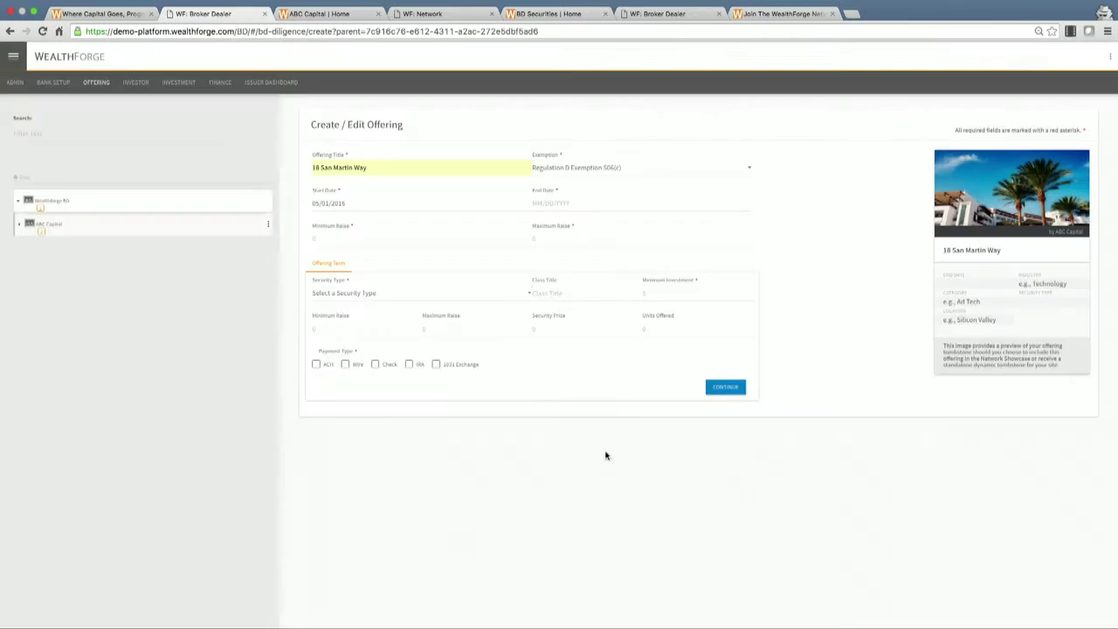
left_click(556, 206)
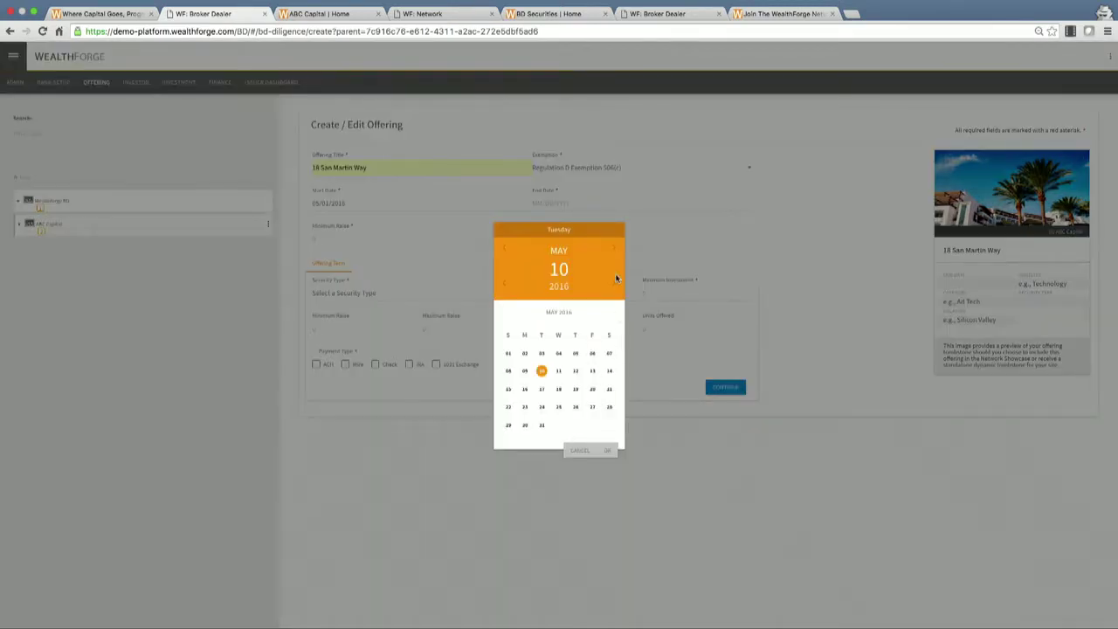
left_click(614, 250)
left_click(575, 425)
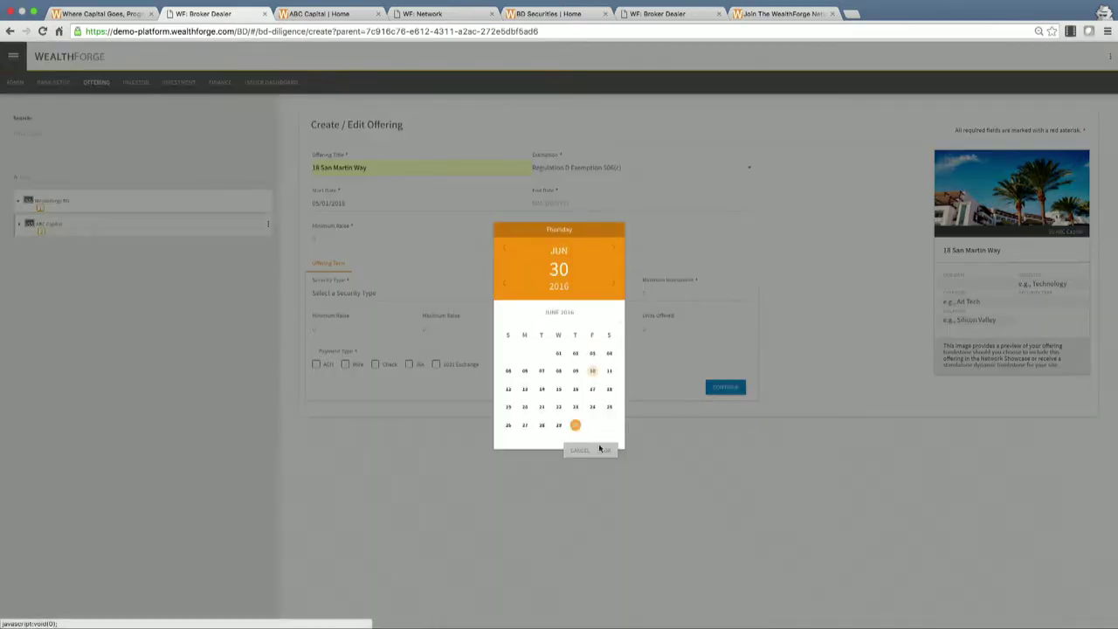
left_click(607, 451)
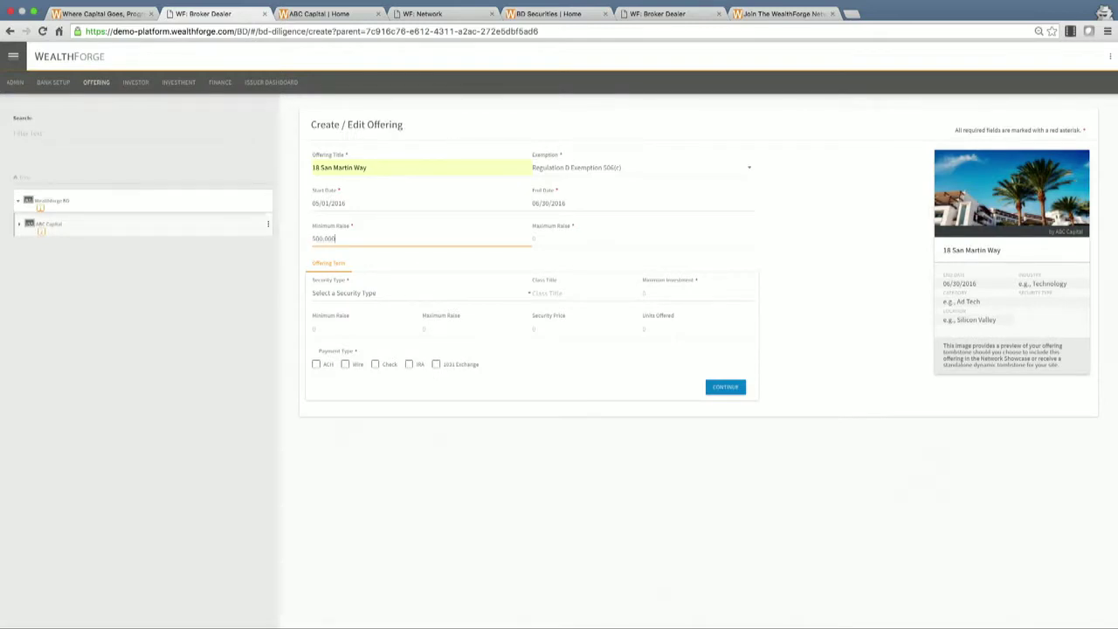
Enter the raise amounts: 5,000,000 minimum and 10,000,000 maximum.
type("5,000,0")
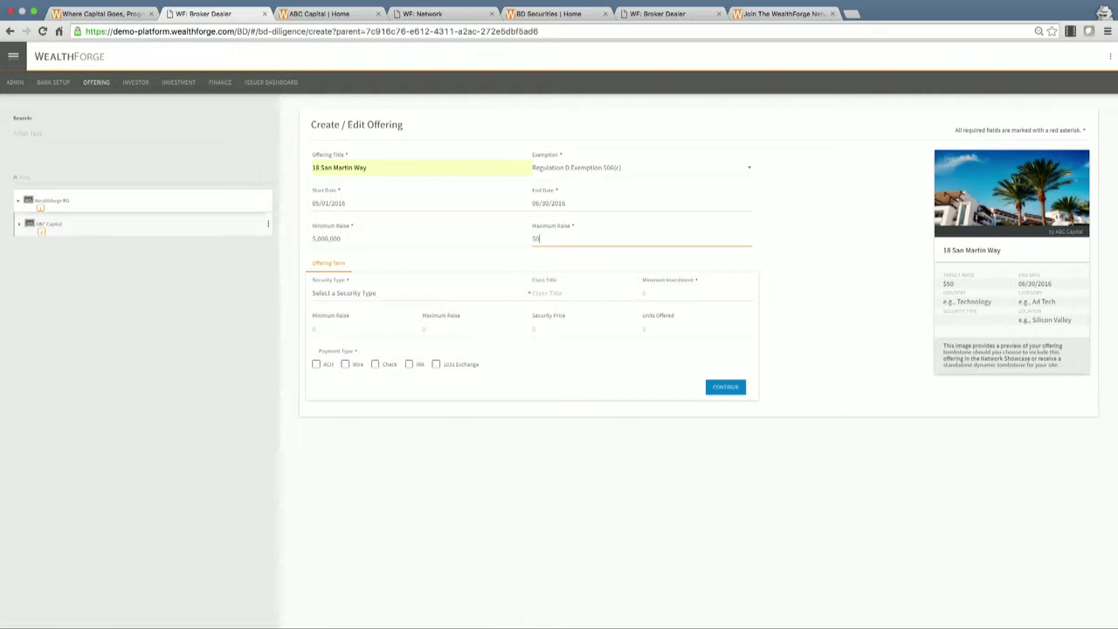
type("00")
key("BackSpace")
key("BackSpace")
key("BackSpace")
key("BackSpace")
key("BackSpace")
key("BackSpace")
key("BackSpace")
type("1,000,000")
left_click(319, 27)
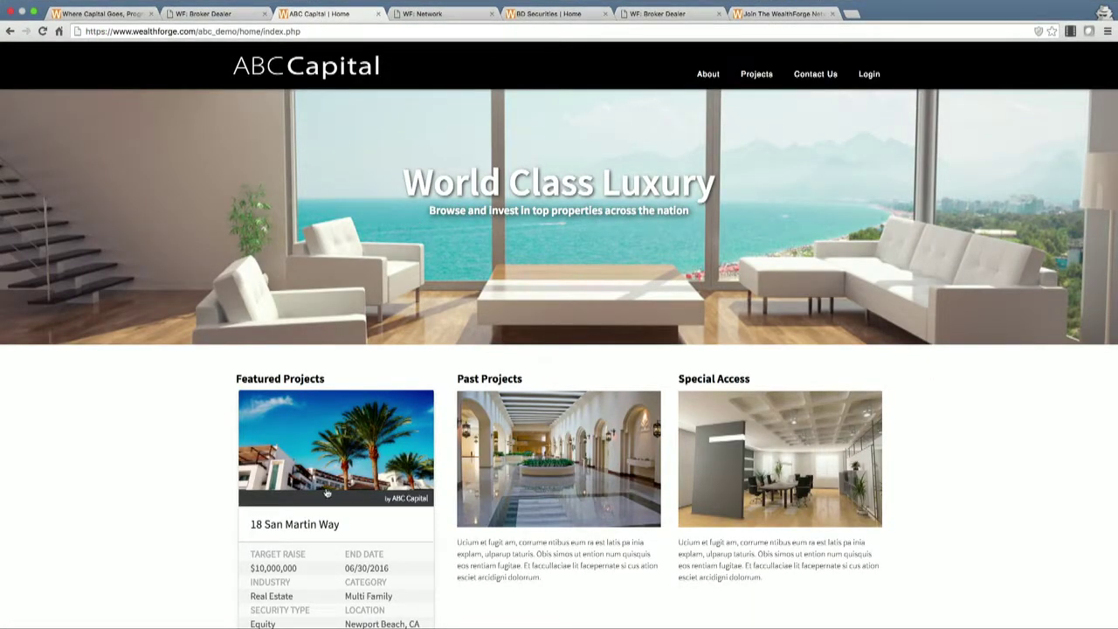
scroll(344, 482, "down", 3)
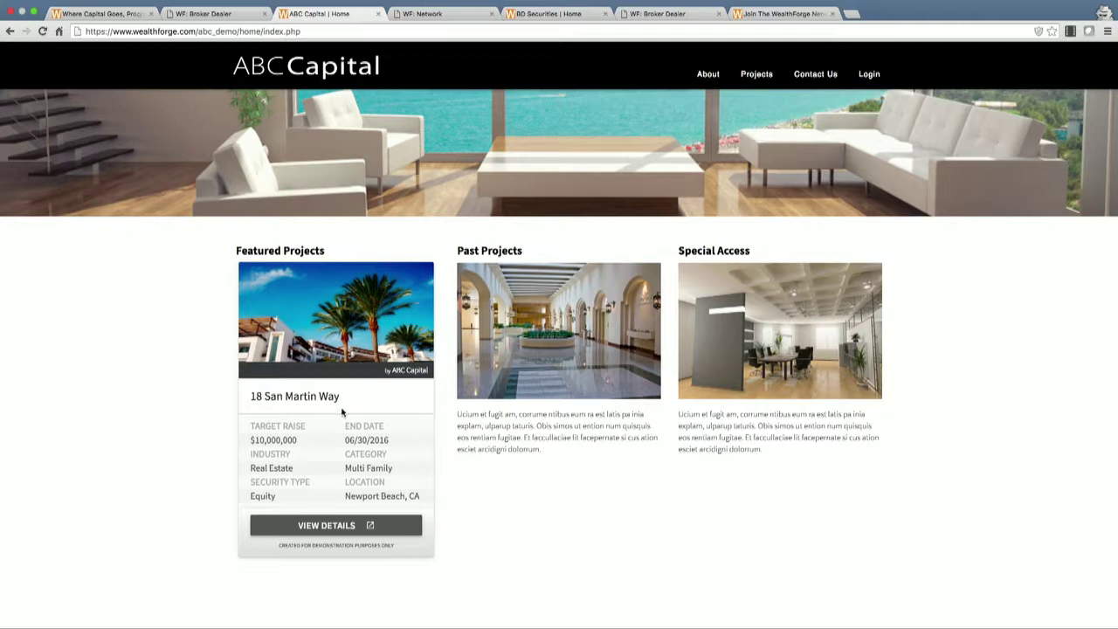
left_click(337, 521)
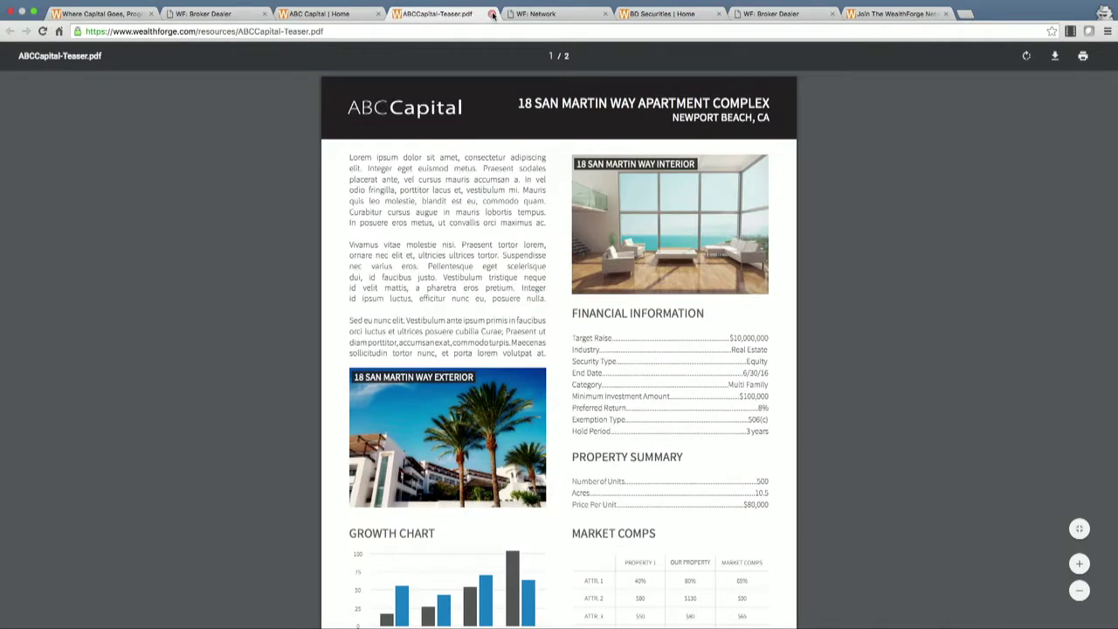
scroll(481, 168, "down", 5)
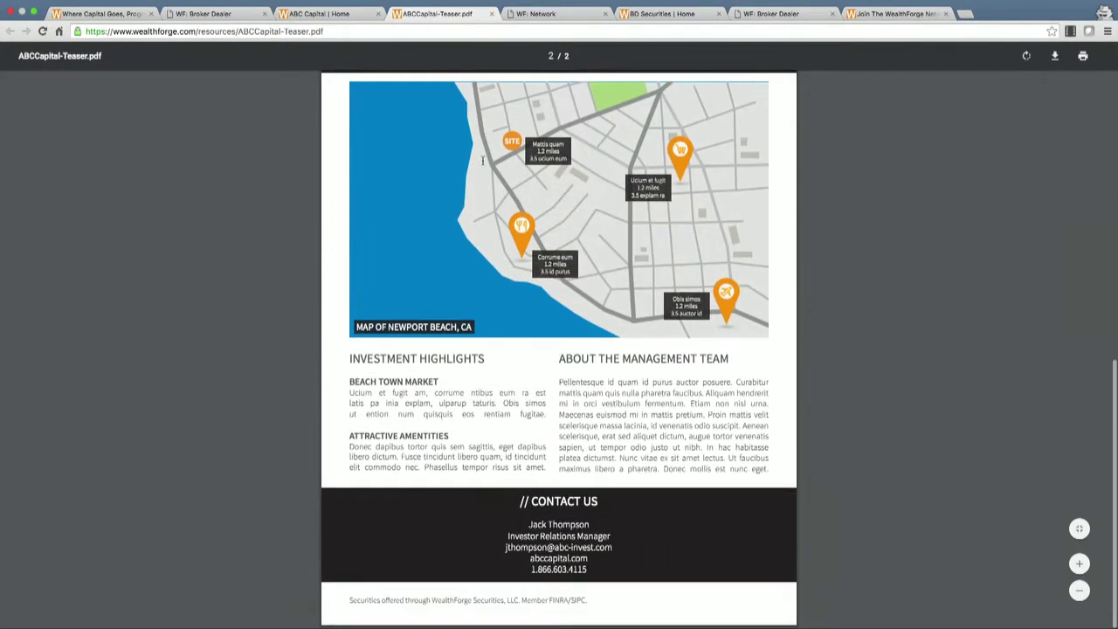
left_click(492, 14)
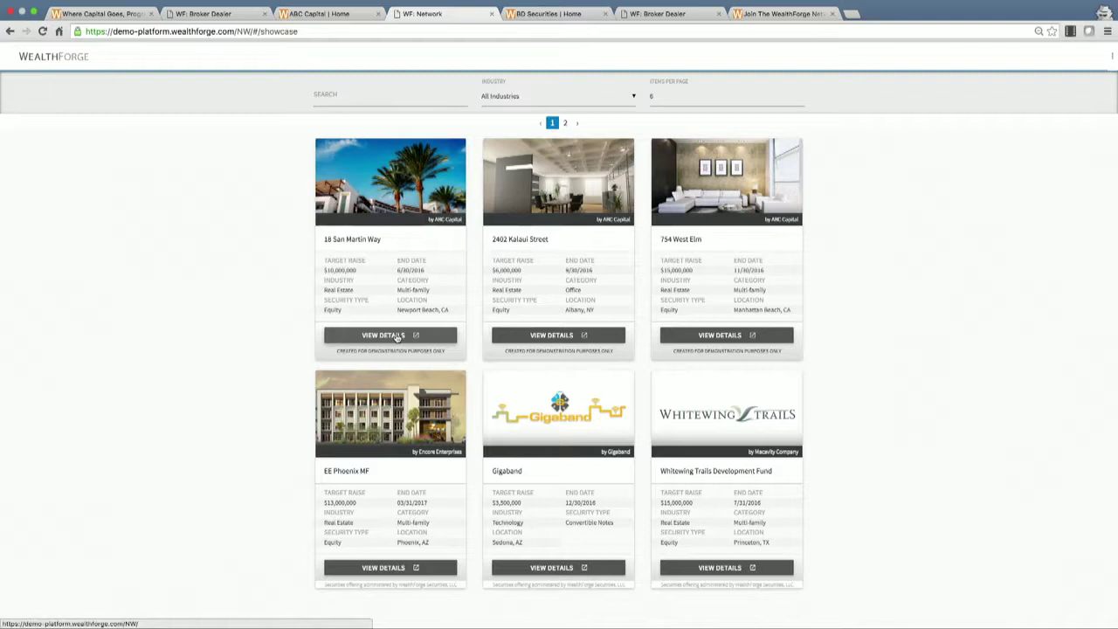
left_click(245, 13)
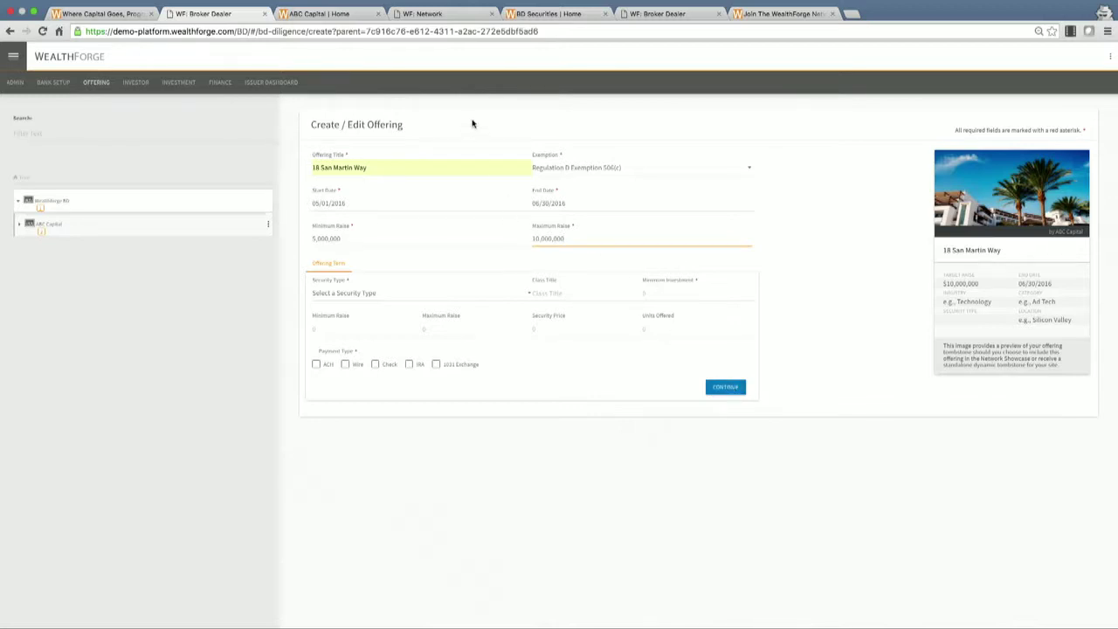
left_click(429, 17)
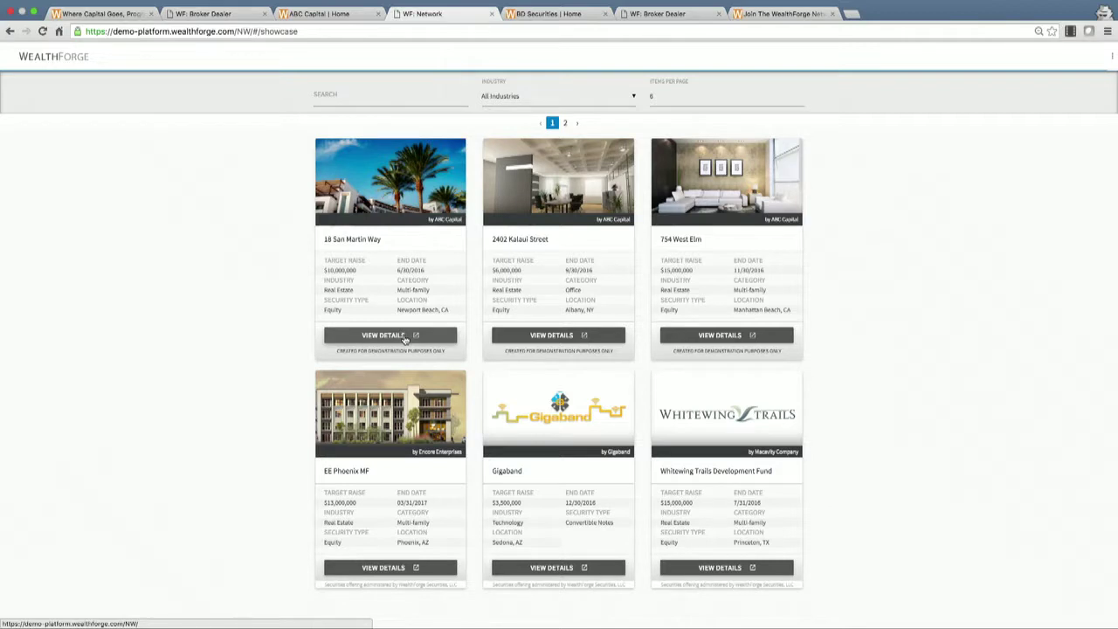
left_click(405, 337)
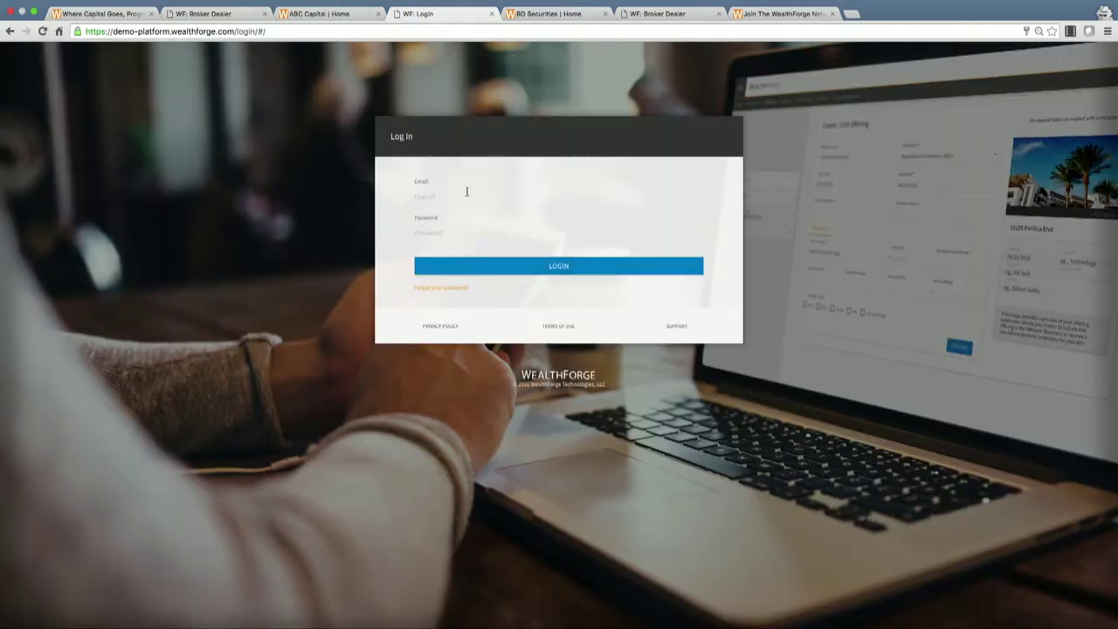
left_click(542, 14)
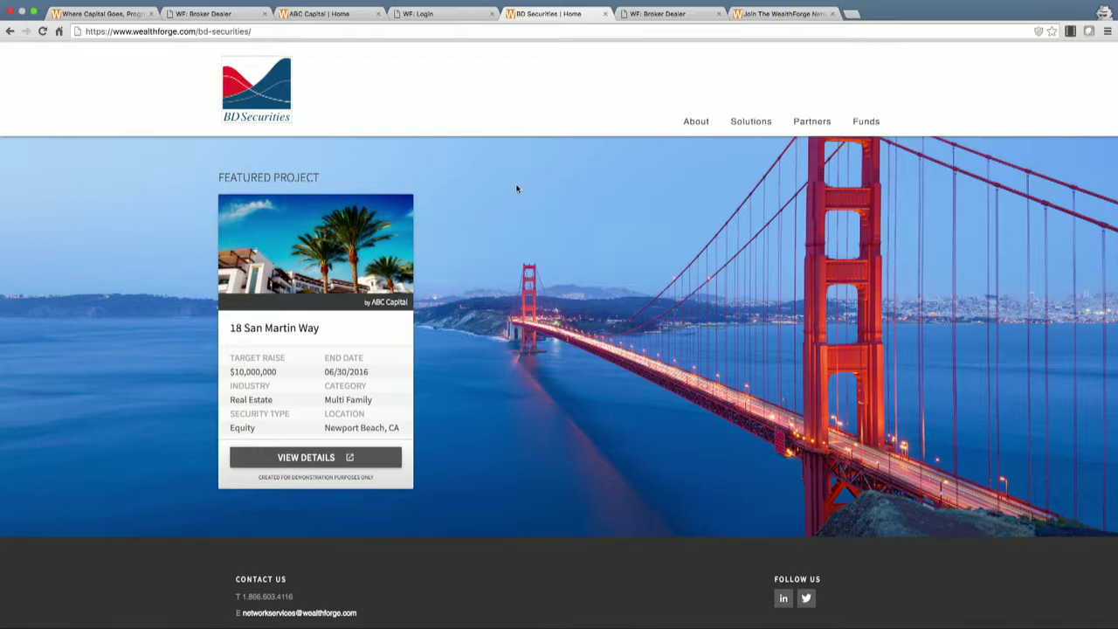
On the Issuer Dashboard, view the first two investors' details and expand the second's suitability answers.
left_click(661, 15)
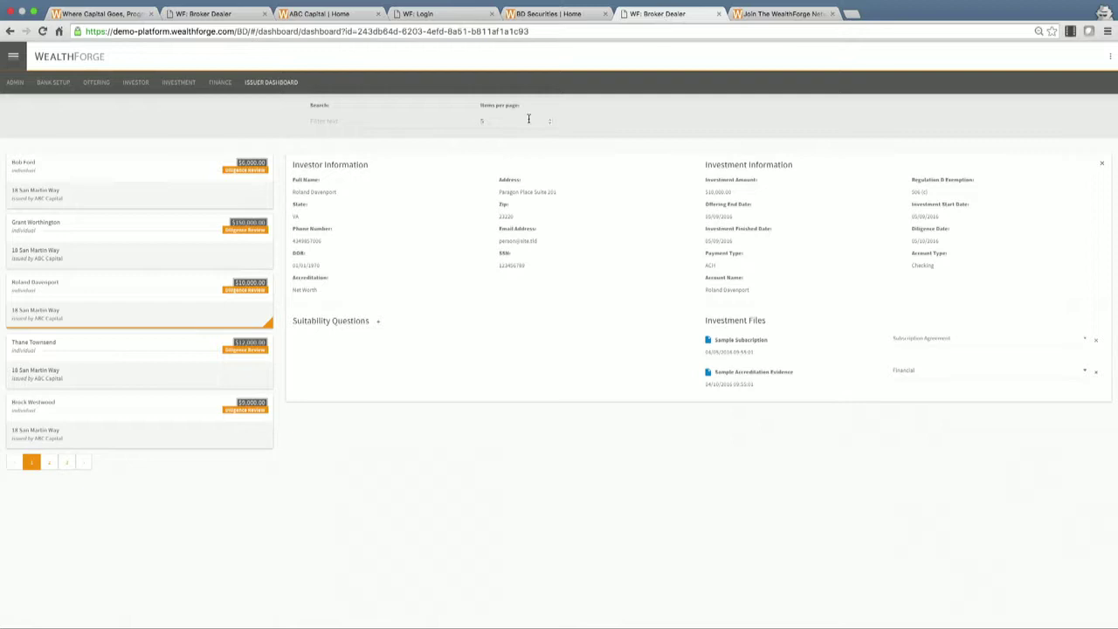
left_click(174, 188)
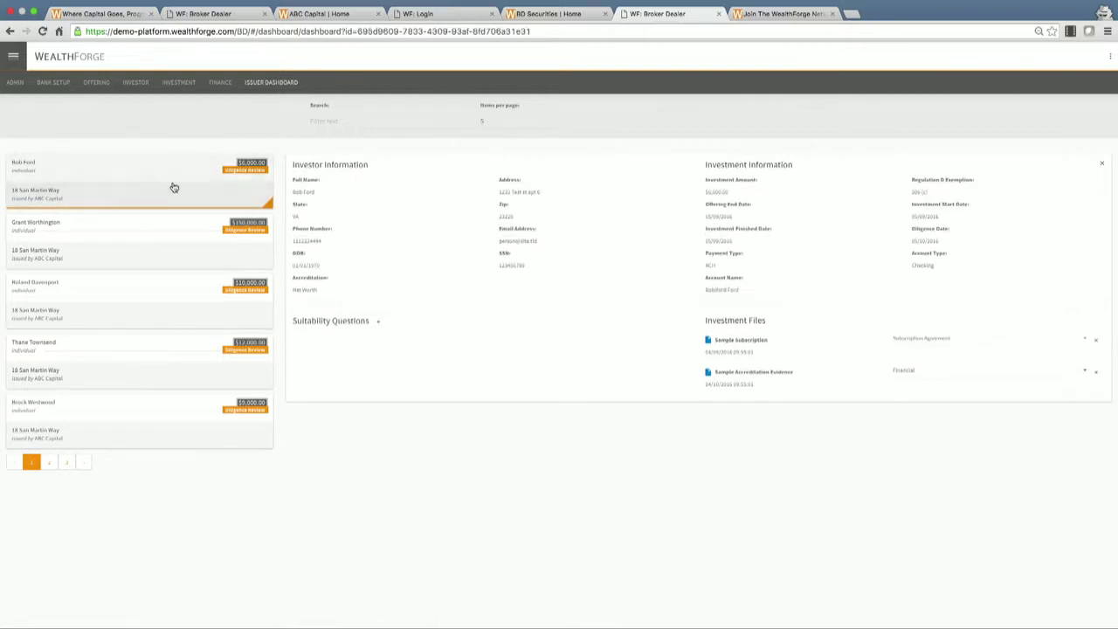
left_click(162, 237)
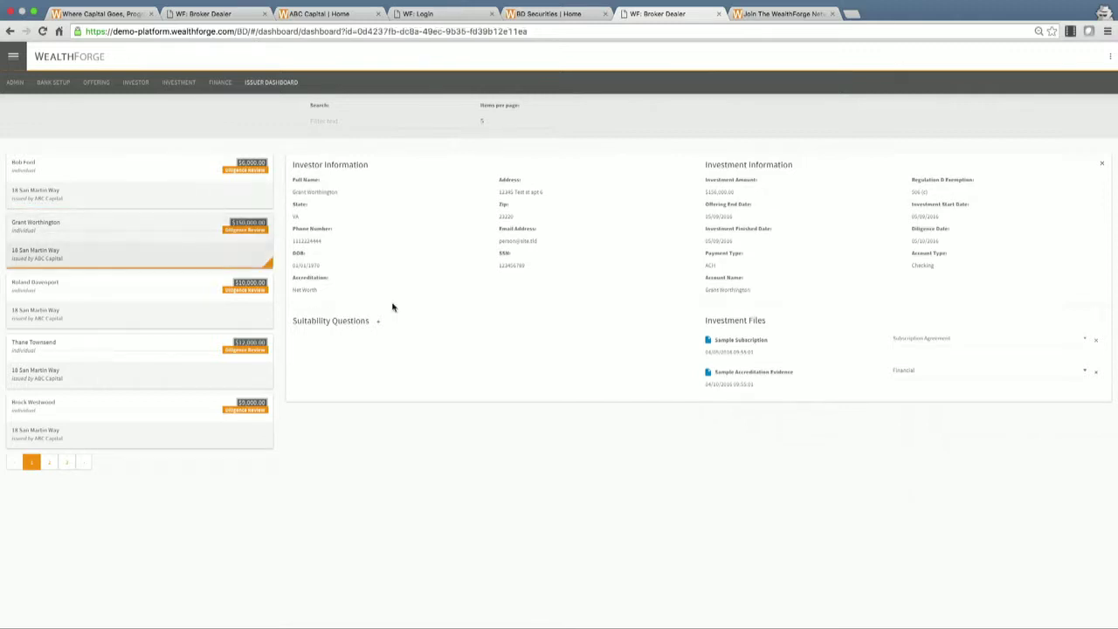
left_click(379, 323)
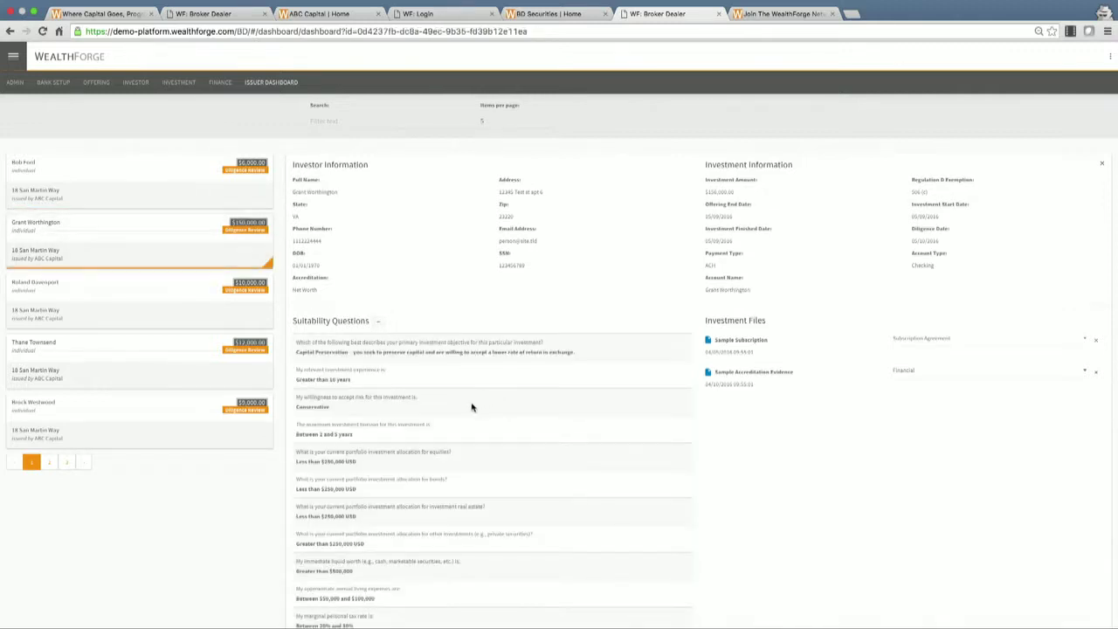